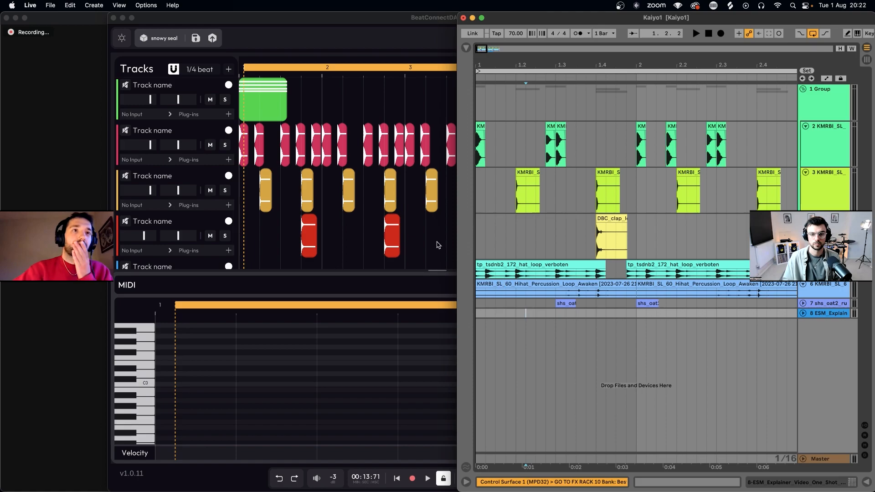
- Copy the first tp_tsdnb2_172_hat_loop_verboten clip from Ableton Live onto BeatConnectDAW's fifth track at bar 1, and collapse the MIDI editor to reveal the full arrangement
key("super+Tab")
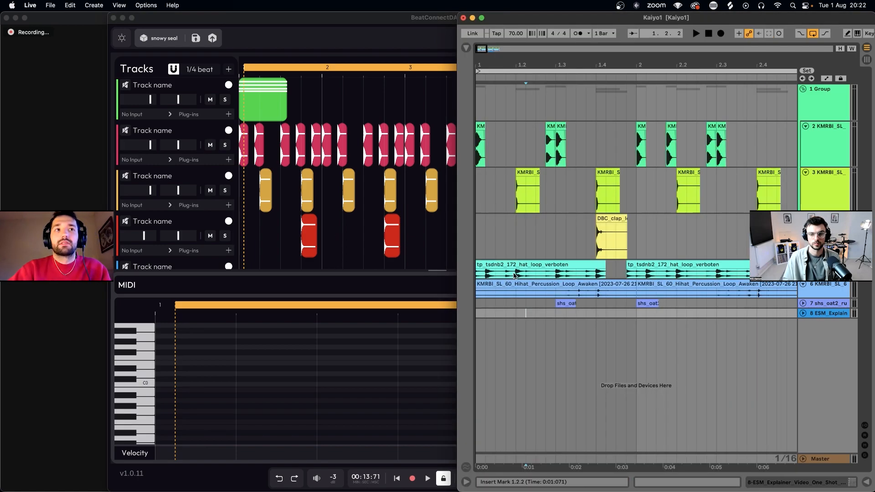
left_click_drag(508, 264, 249, 264)
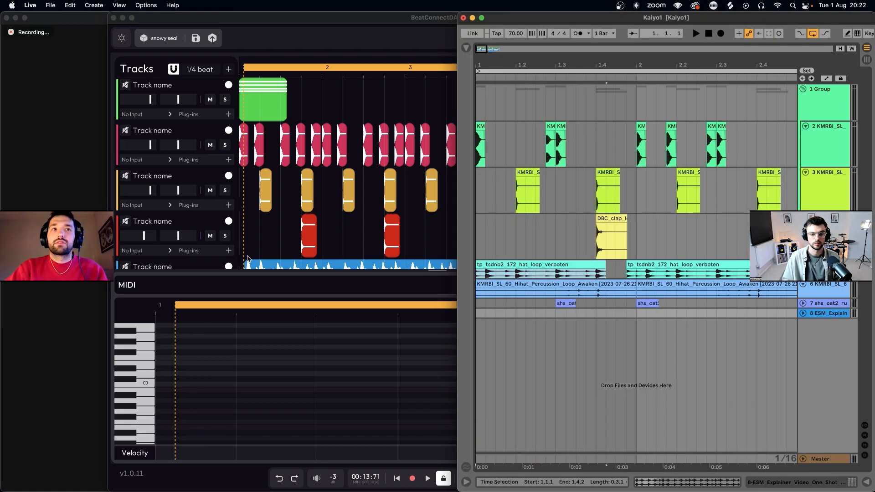
left_click(249, 253)
left_click_drag(437, 271, 430, 461)
left_click_drag(431, 461, 431, 456)
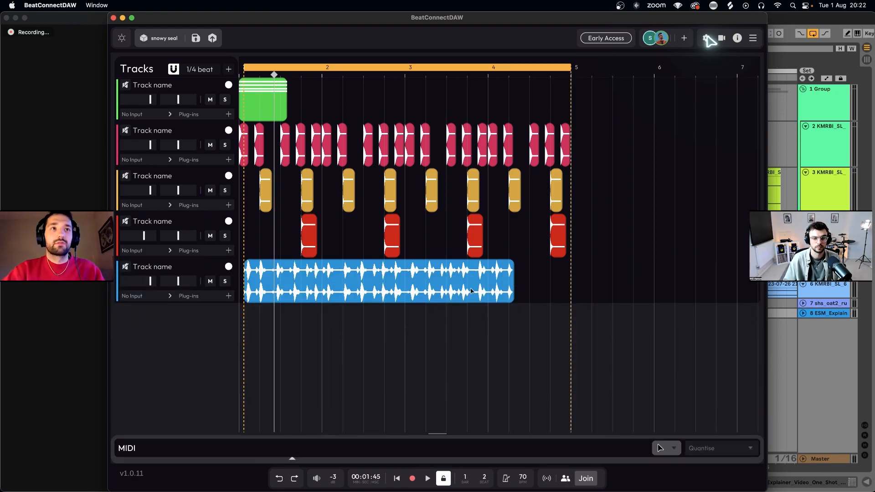
- Delete the imported blue hat-loop clip from the fifth track
left_click(471, 291)
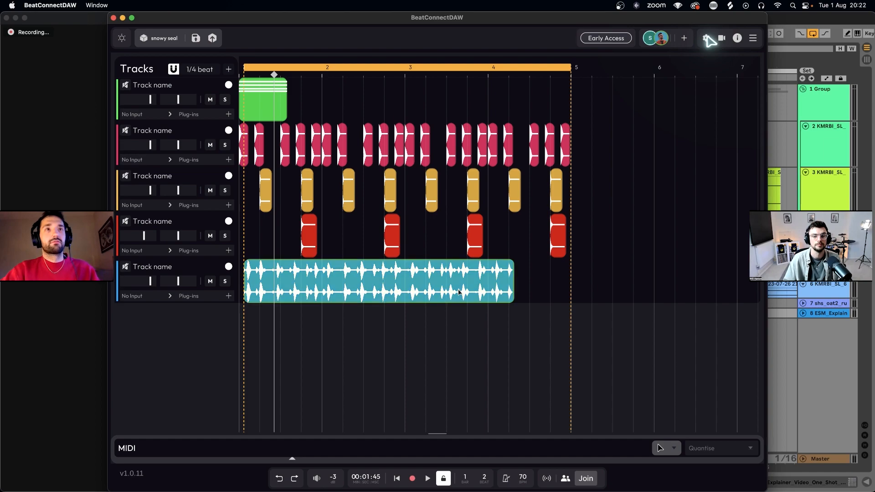
key("BackSpace")
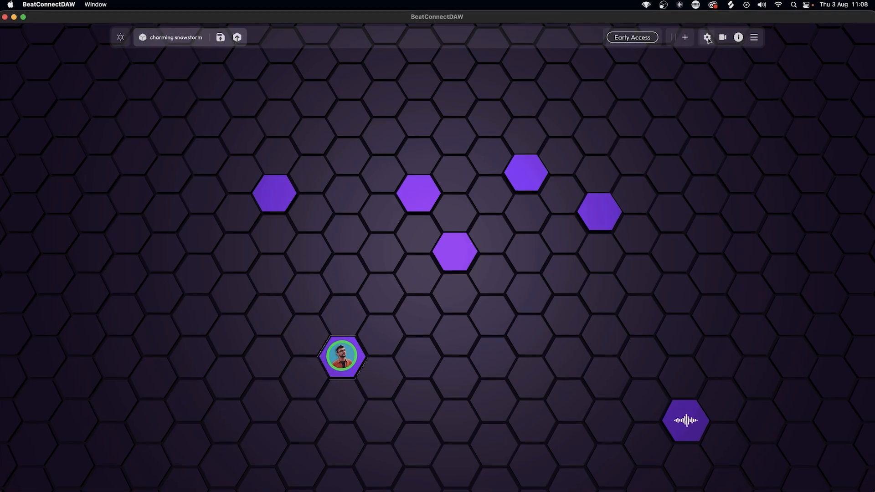
- Open the Plugin Manager from the audio settings and browse the list of imported plugins
left_click(708, 37)
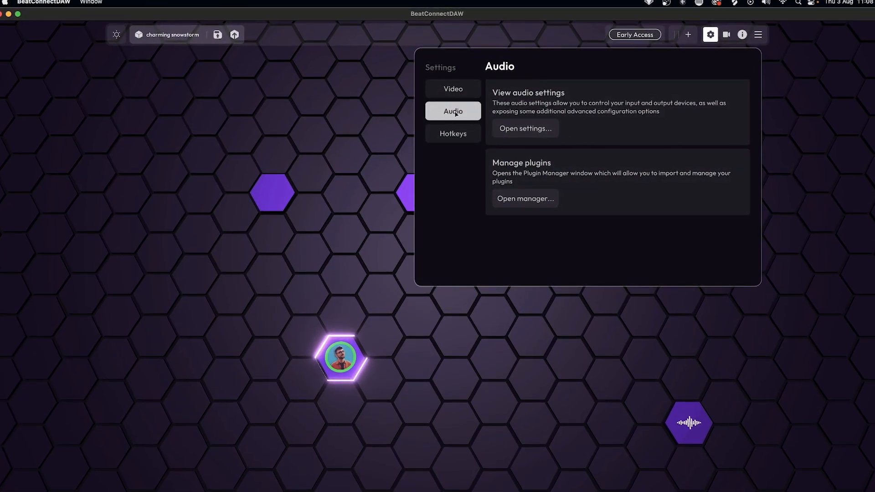
left_click(523, 199)
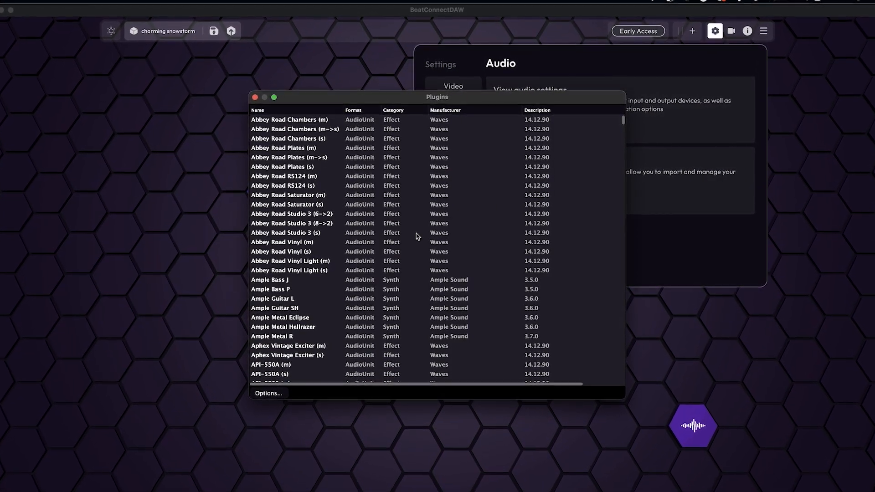
scroll(417, 235, "down", 5)
scroll(417, 235, "down", 20)
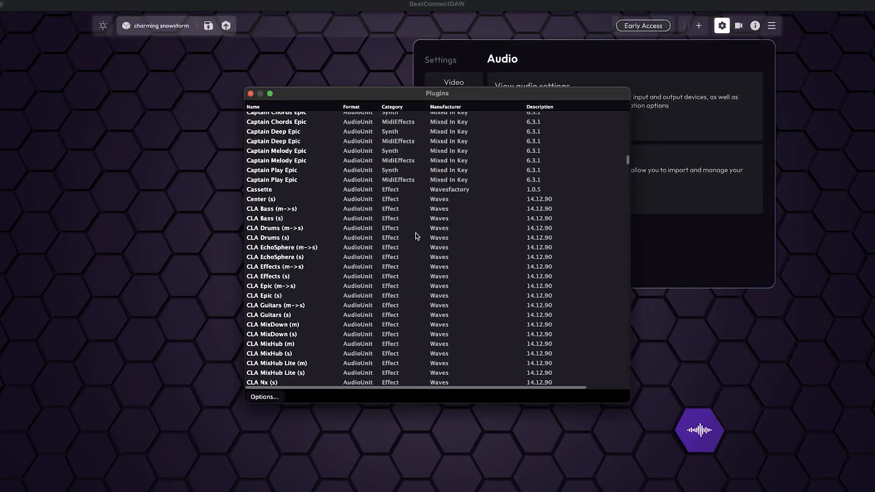
scroll(417, 235, "down", 20)
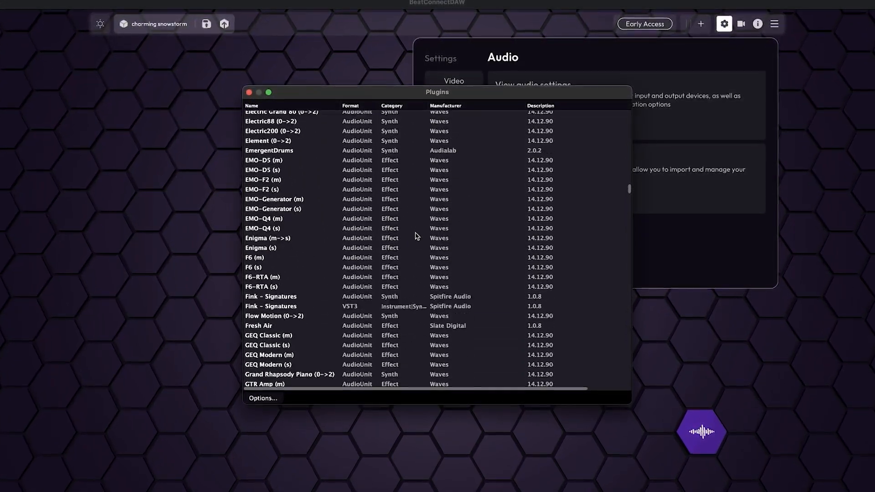
scroll(415, 235, "down", 20)
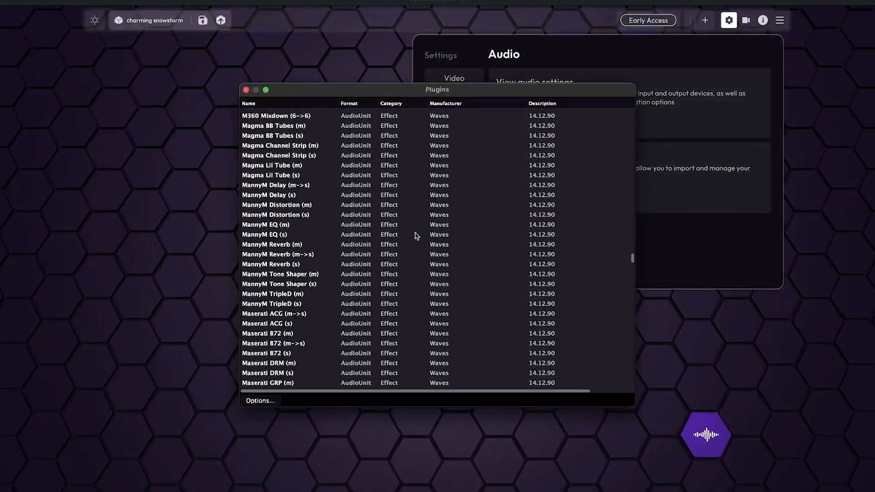
scroll(415, 235, "down", 10)
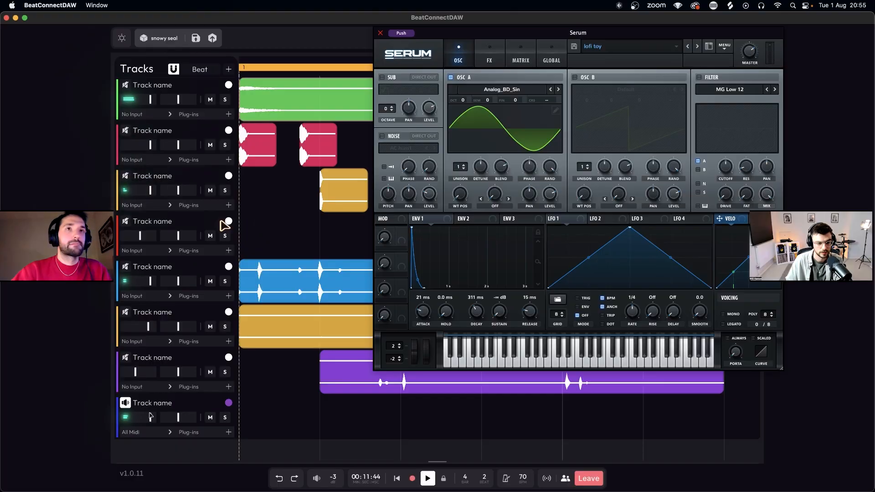
- Browse Serum presets to BRIGHT SINE and rebalance the volume of the Serum track, finishing slightly lower
left_click_drag(150, 417, 153, 422)
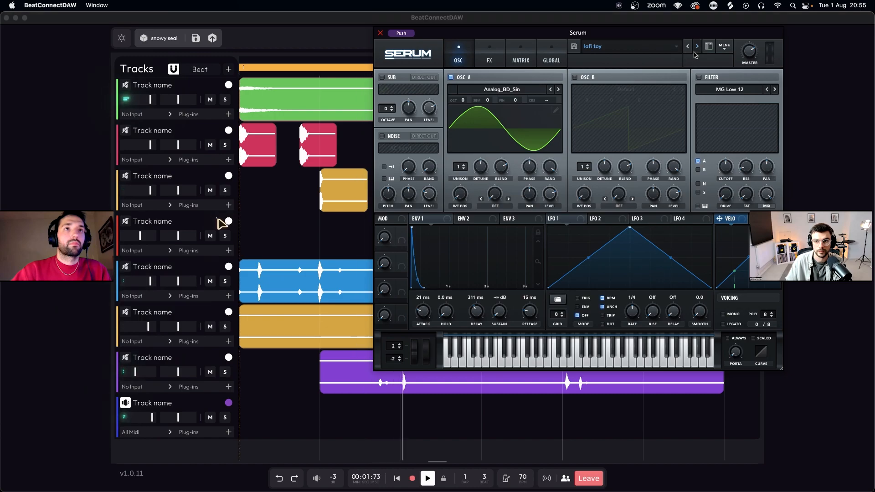
left_click(697, 46)
left_click(697, 46)
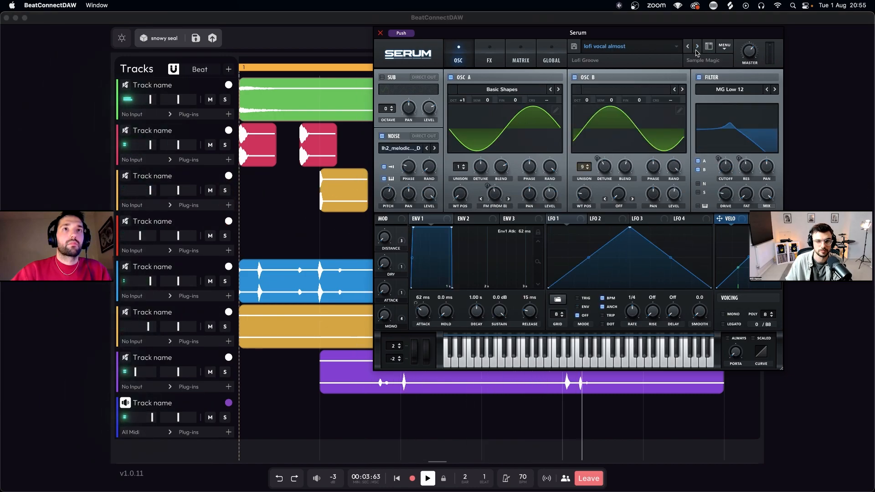
left_click(696, 50)
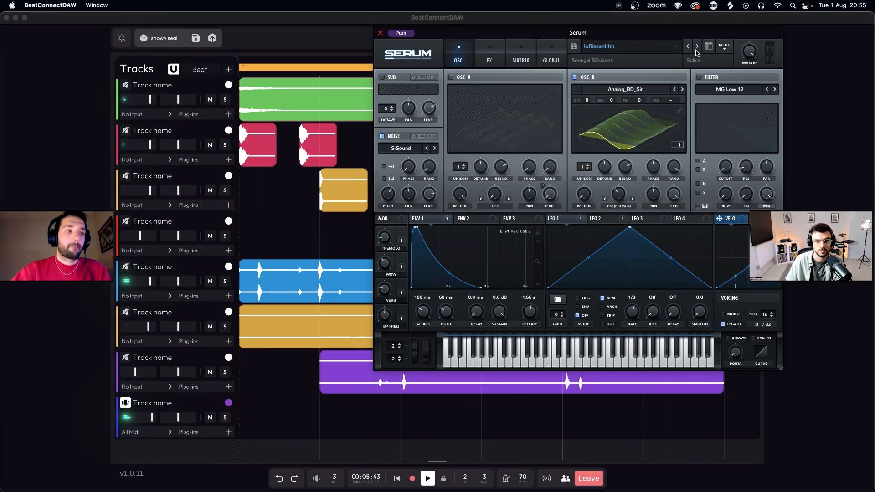
left_click(697, 50)
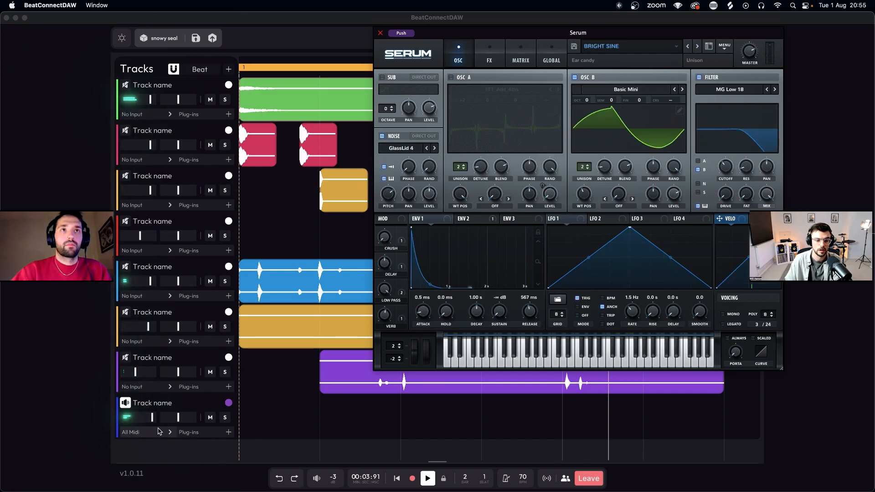
left_click(152, 419)
left_click_drag(151, 419, 149, 419)
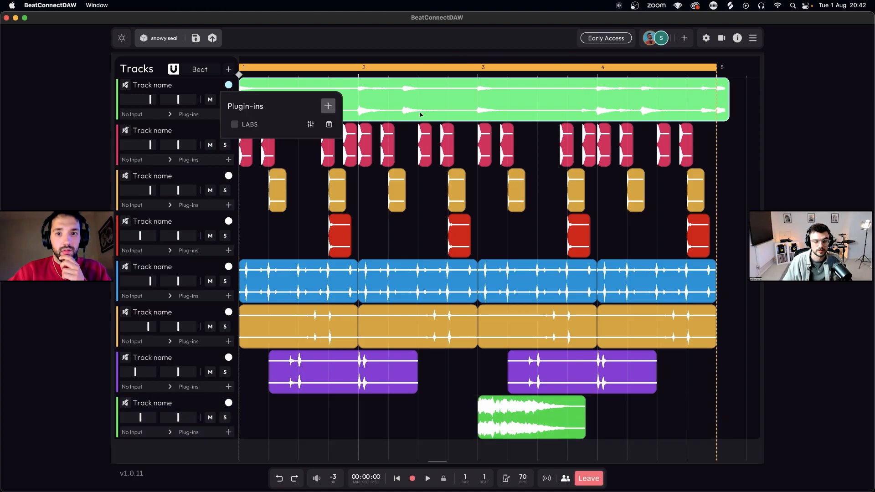
- Add the ValhallaSupermassive effect to the first track by searching the plugin library, and move its window clear of the track list
left_click(328, 106)
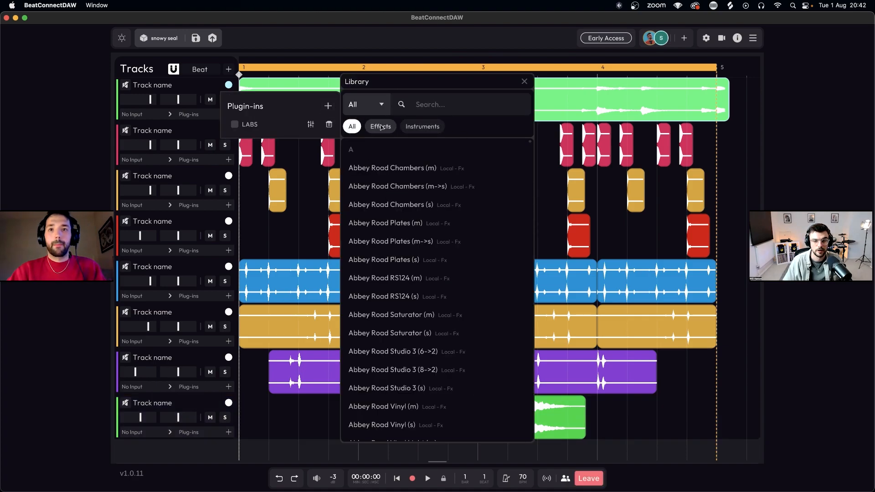
left_click(432, 105)
type("valhalla")
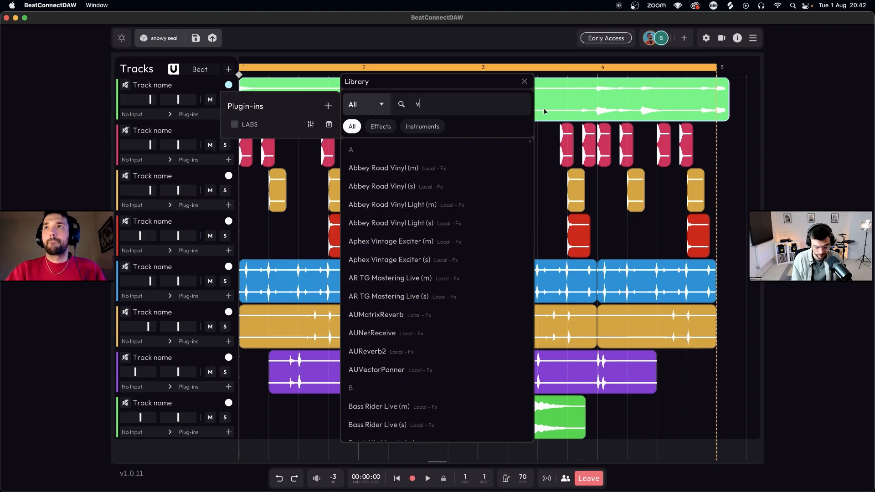
left_click(400, 192)
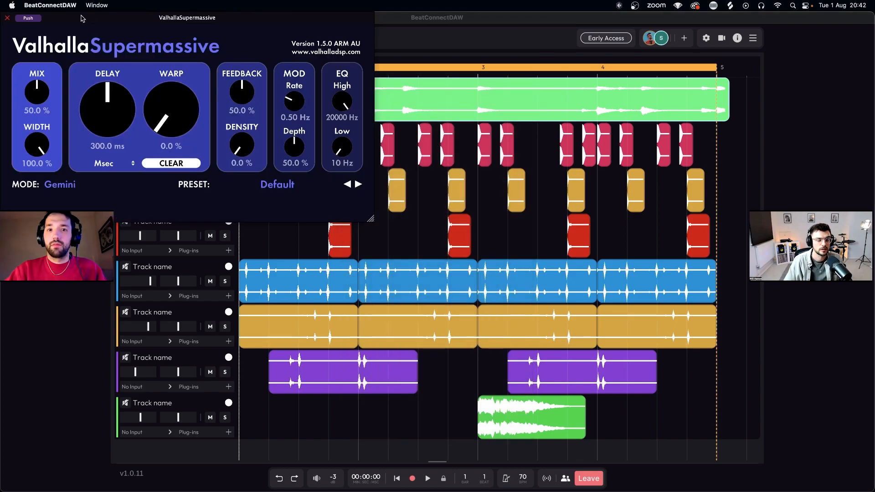
left_click_drag(82, 19, 331, 72)
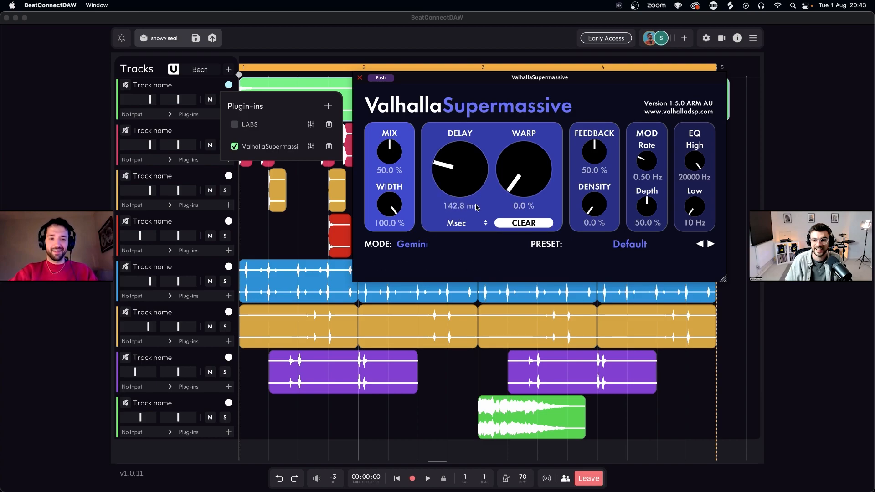
- Adjust the ValhallaSupermassive delay and switch its sync to Dotted, giving a 1/16 dotted delay
left_click_drag(511, 180, 509, 157)
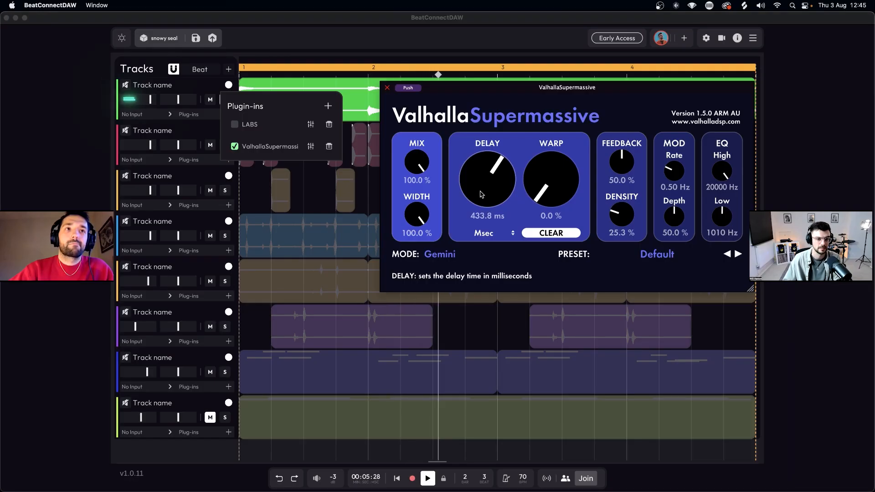
left_click(480, 233)
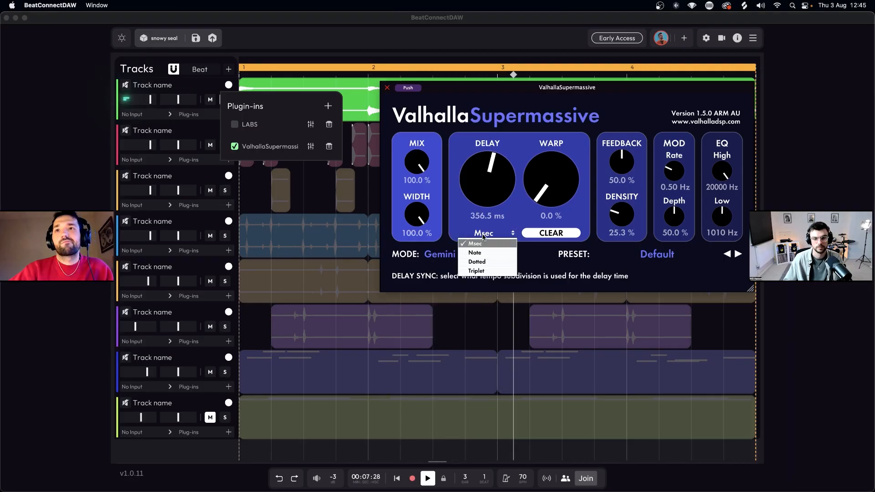
left_click(484, 261)
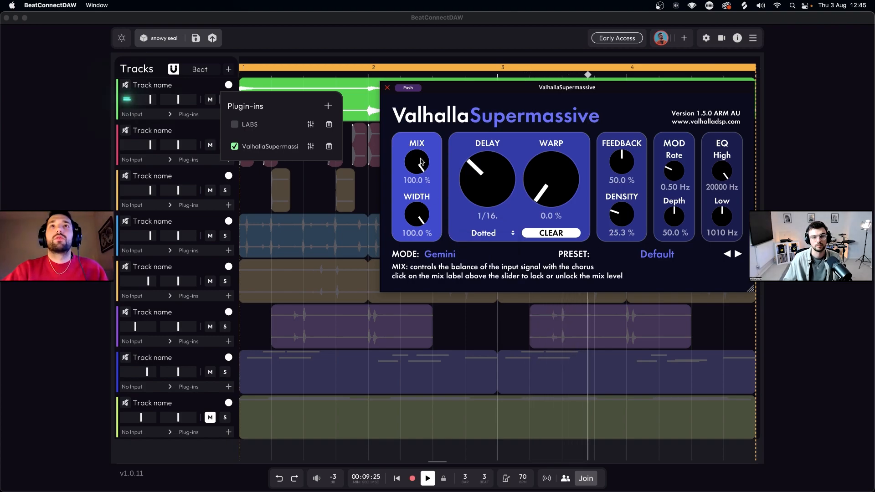
- Set the ValhallaSupermassive mix to 30.2 % and its EQ to 15170 Hz high and 880 Hz low
left_click_drag(415, 178, 407, 206)
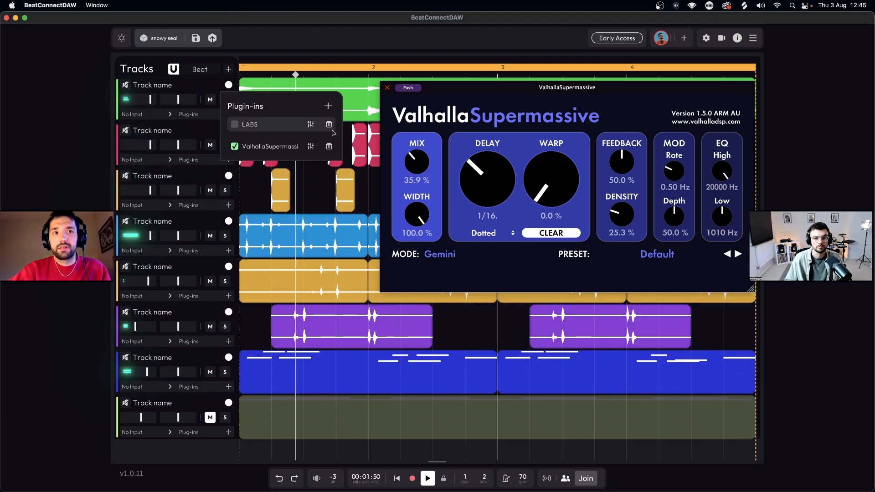
left_click(412, 167)
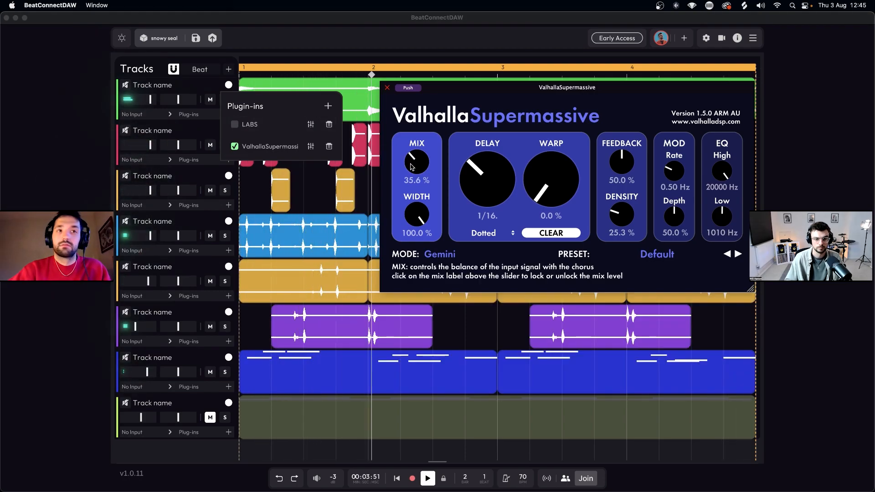
left_click_drag(410, 164, 410, 169)
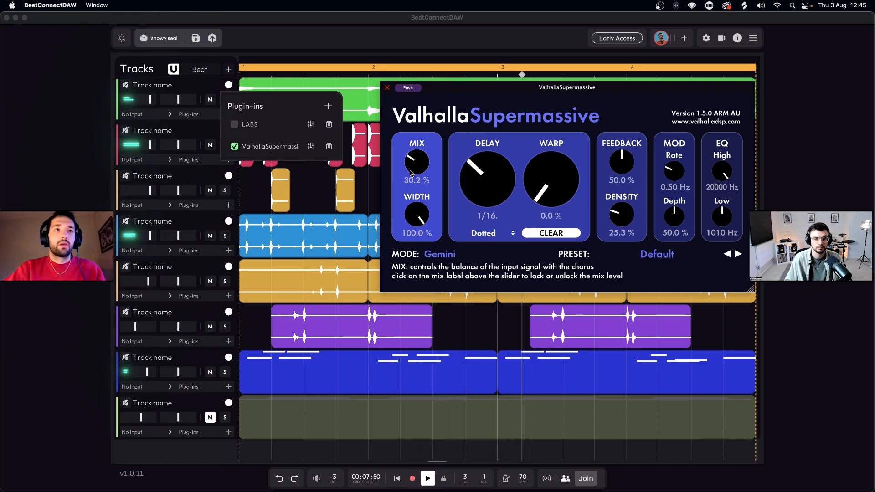
left_click_drag(722, 222, 722, 222)
left_click_drag(722, 175, 710, 200)
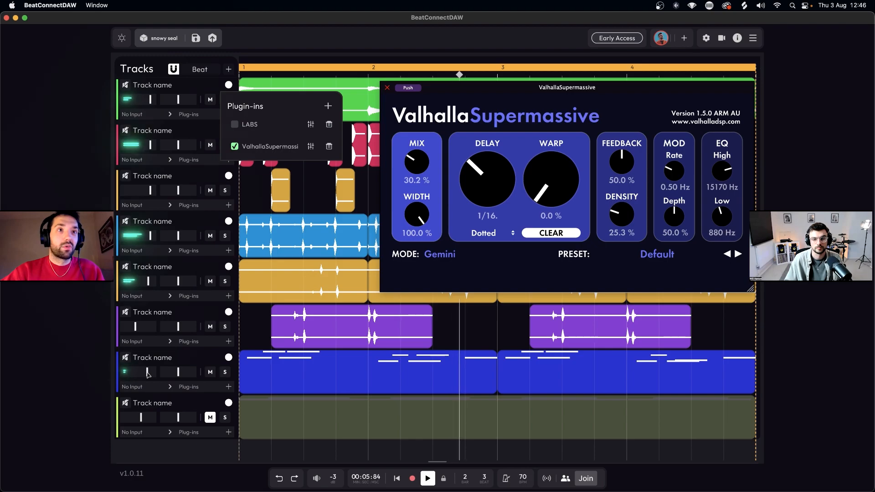
- Slightly lower the volumes of the dark blue MIDI track, the light blue track, the magenta track and the third (amber) track
left_click_drag(147, 373, 146, 374)
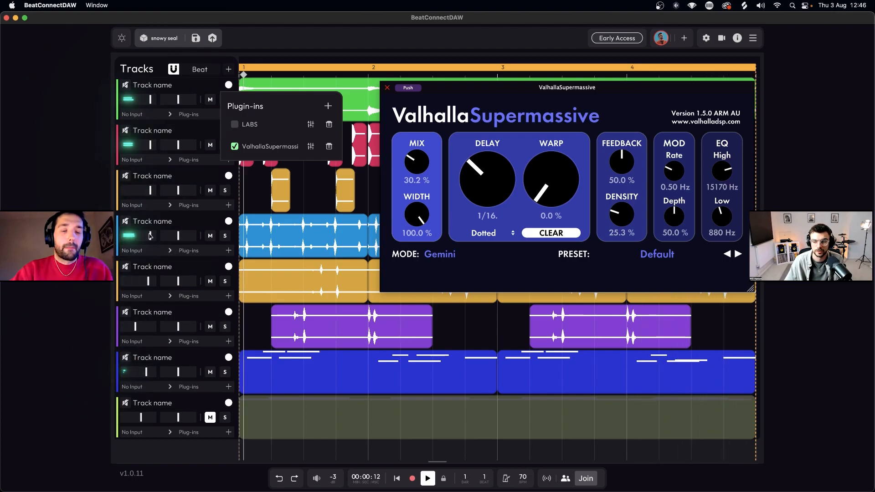
left_click_drag(146, 235, 147, 235)
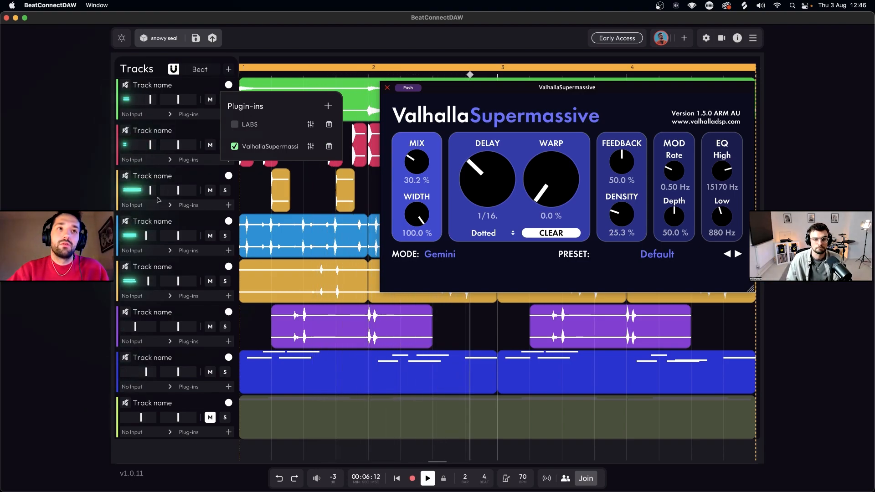
left_click_drag(151, 145, 151, 145)
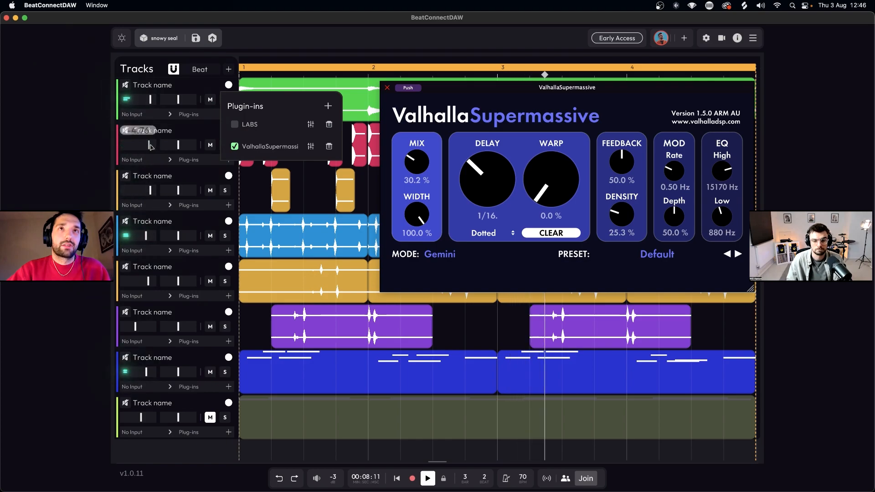
left_click_drag(150, 194, 146, 193)
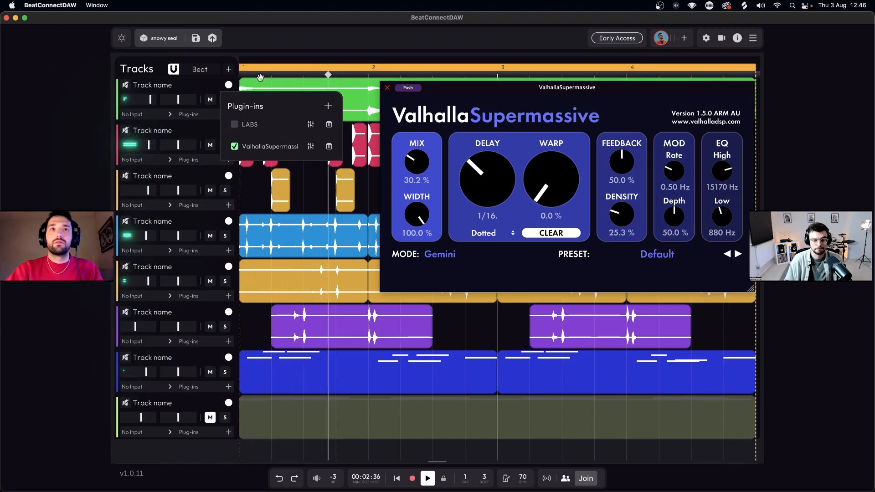
- Solo the first track and reduce the stereo width of its ValhallaSupermassive effect
left_click(220, 99)
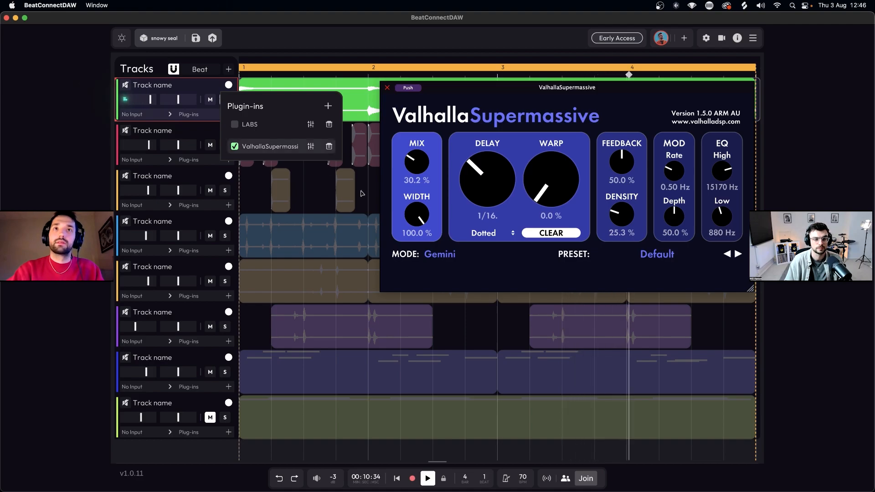
left_click_drag(424, 216, 424, 230)
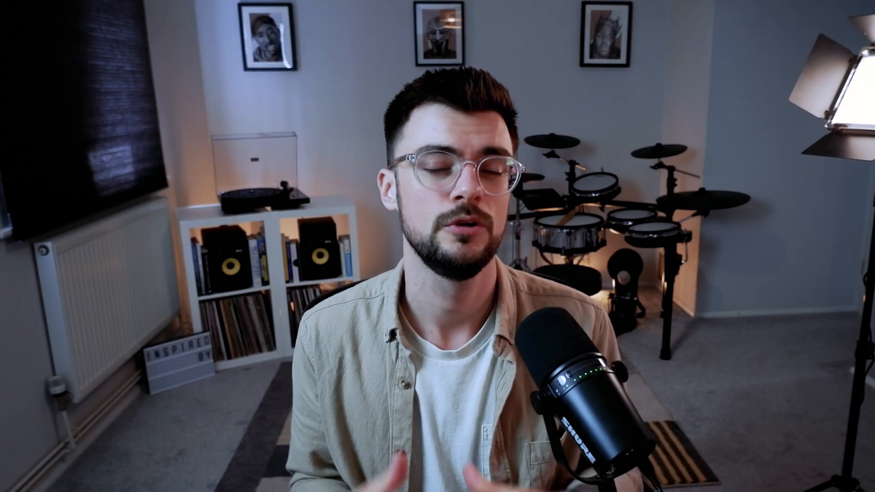